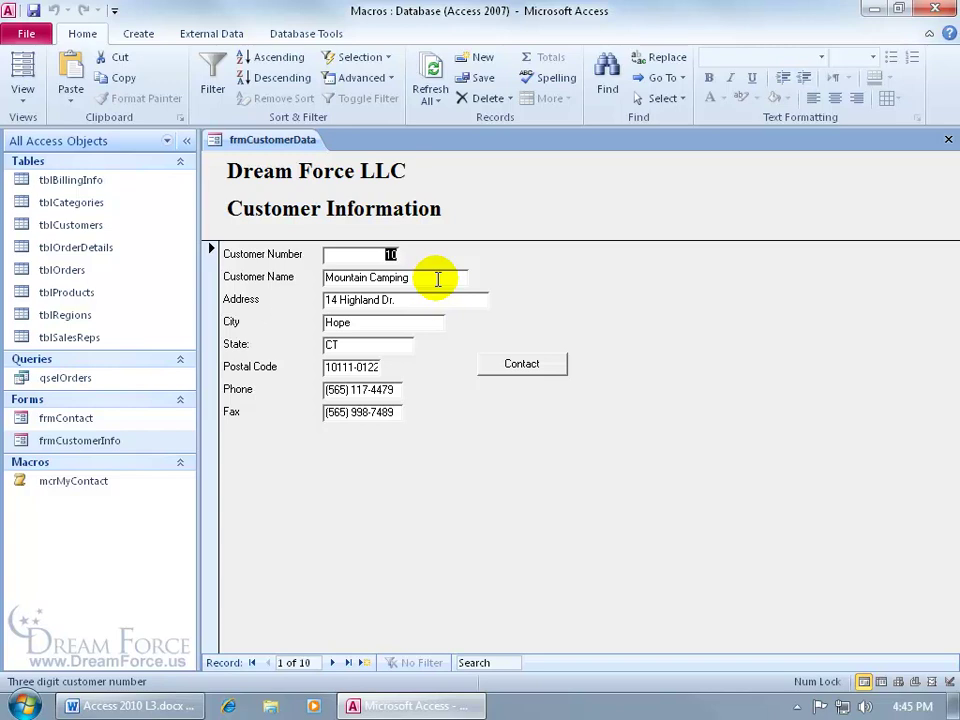
# Step: Switch frmCustomerInfo to Design view and select the Form's Before Update event property
pyautogui.rightClick(606, 285)
pyautogui.click(662, 334)
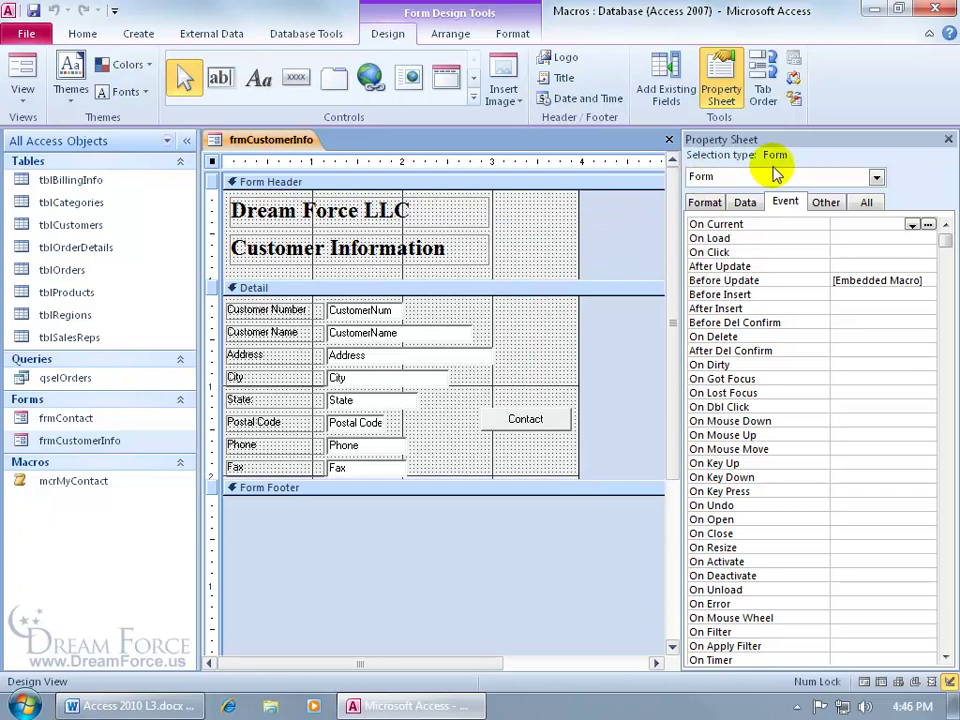
pyautogui.click(876, 177)
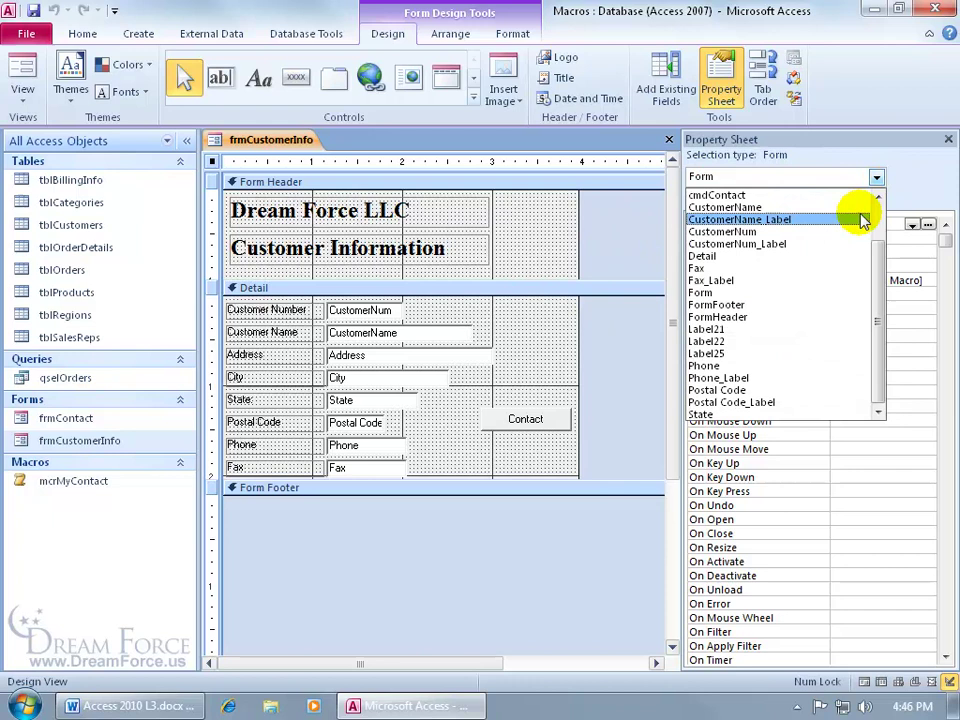
pyautogui.click(821, 292)
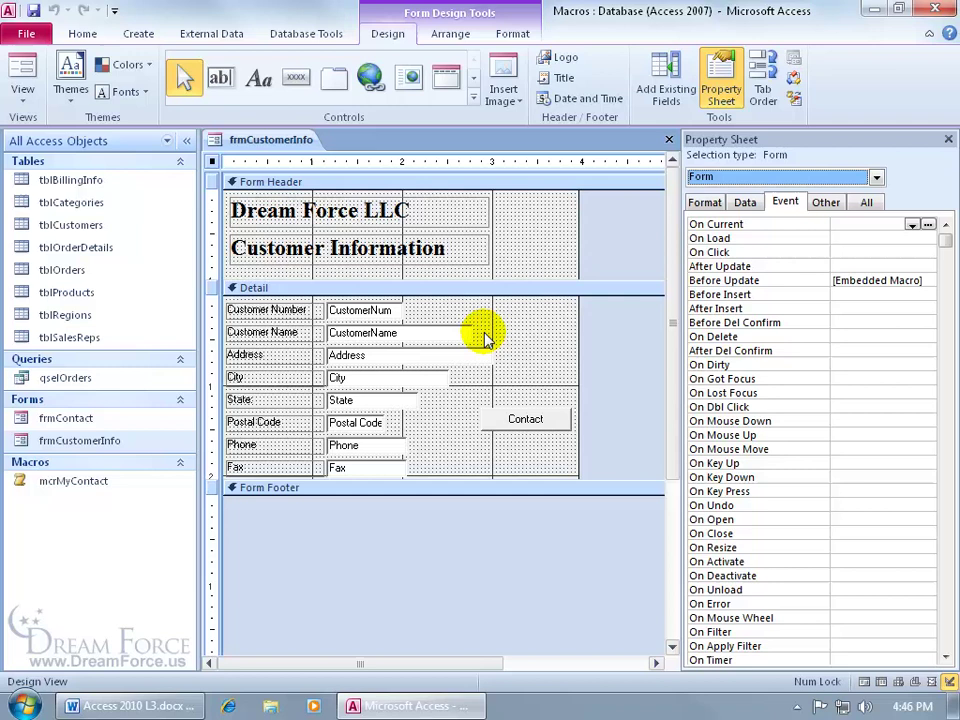
pyautogui.click(860, 279)
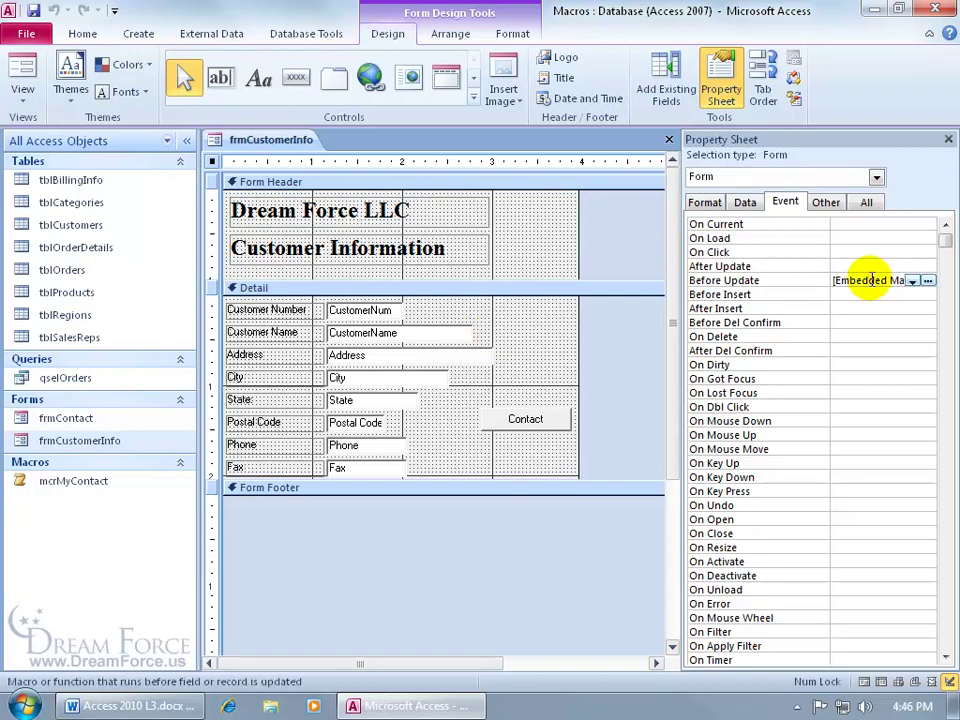
# Step: Open the Before Update embedded macro and expand its If [CustomerName] Is Null block
pyautogui.click(927, 281)
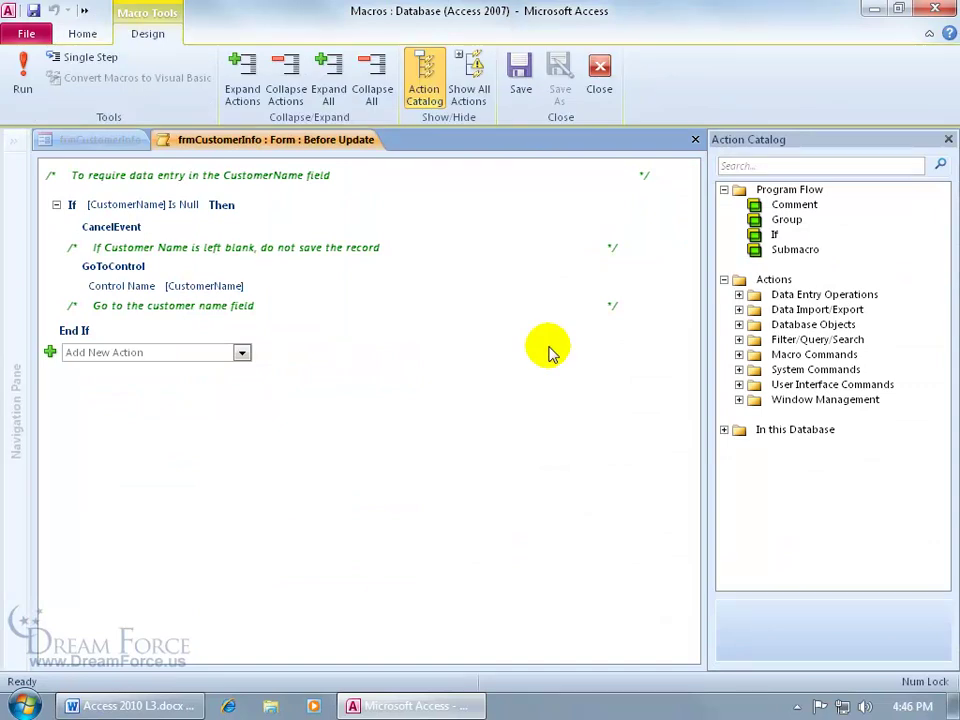
pyautogui.click(88, 224)
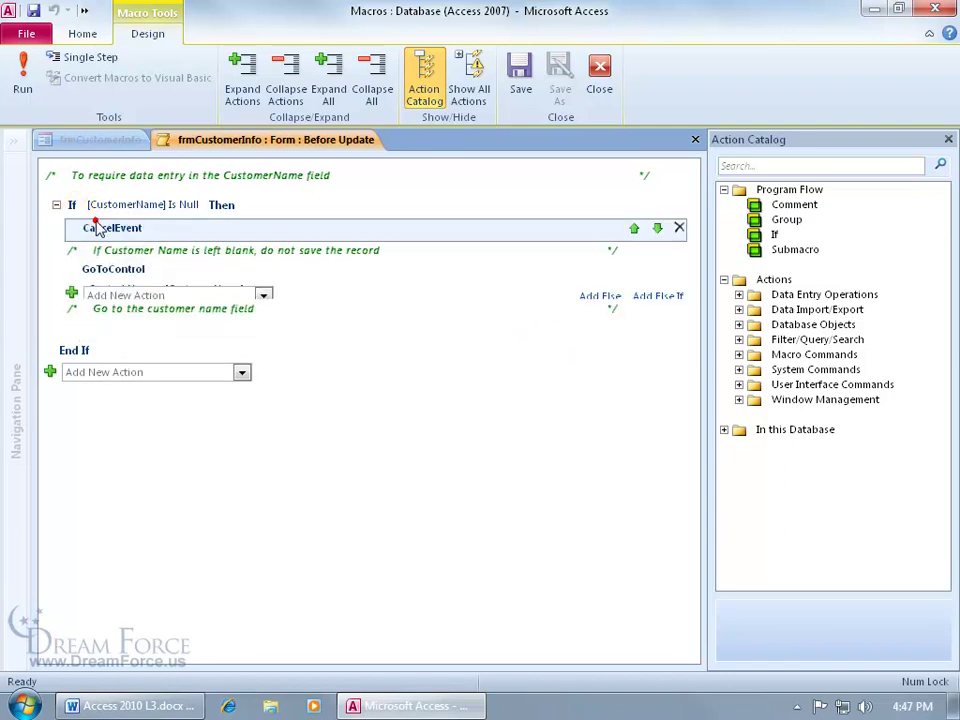
pyautogui.click(75, 206)
pyautogui.click(117, 256)
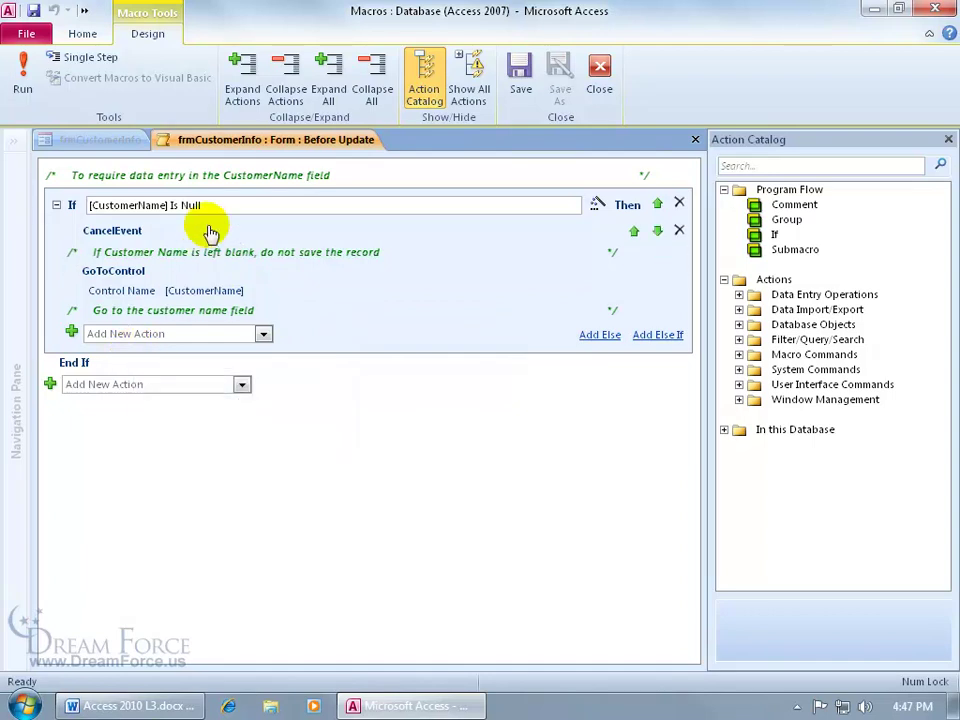
# Step: Add a MessageBox action after GoToControl inside the If block, using the Mes autocomplete
pyautogui.click(264, 333)
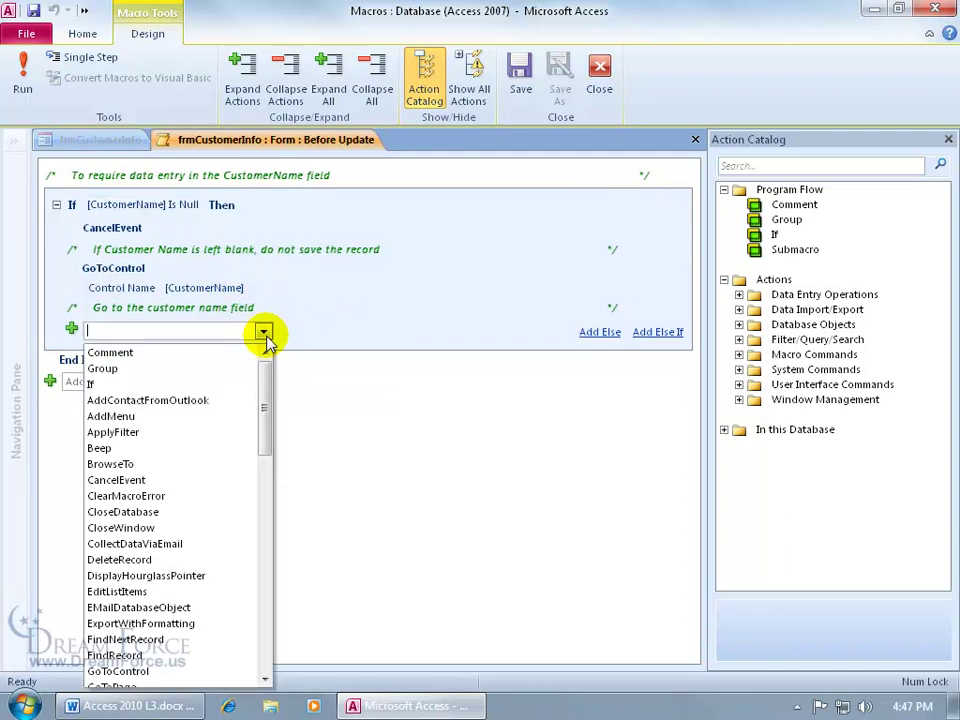
pyautogui.write('Me')
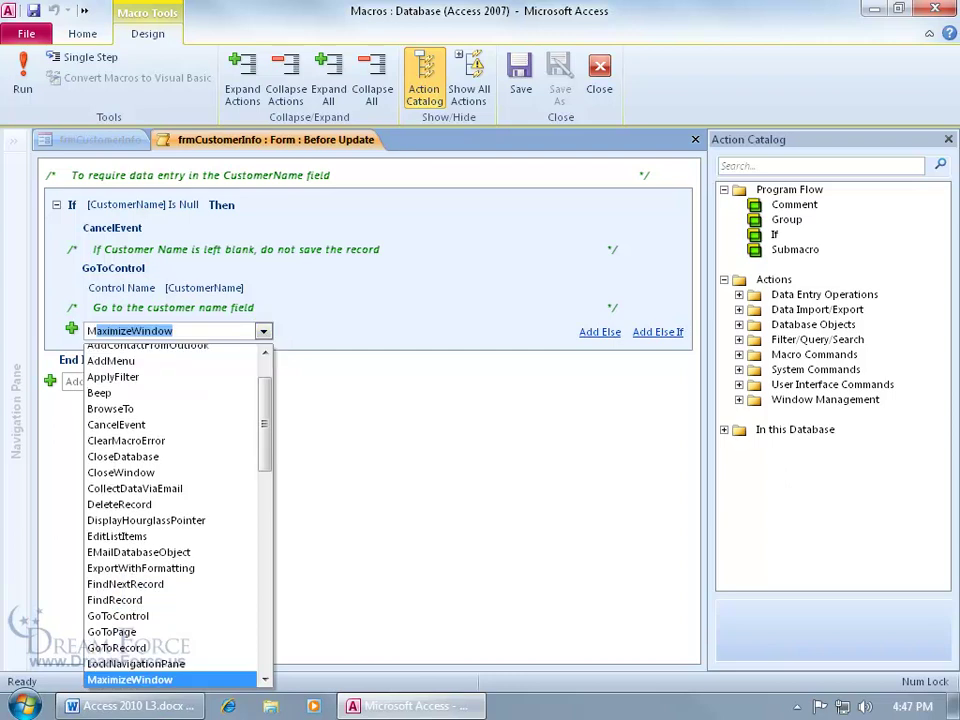
pyautogui.write('ssageBox')
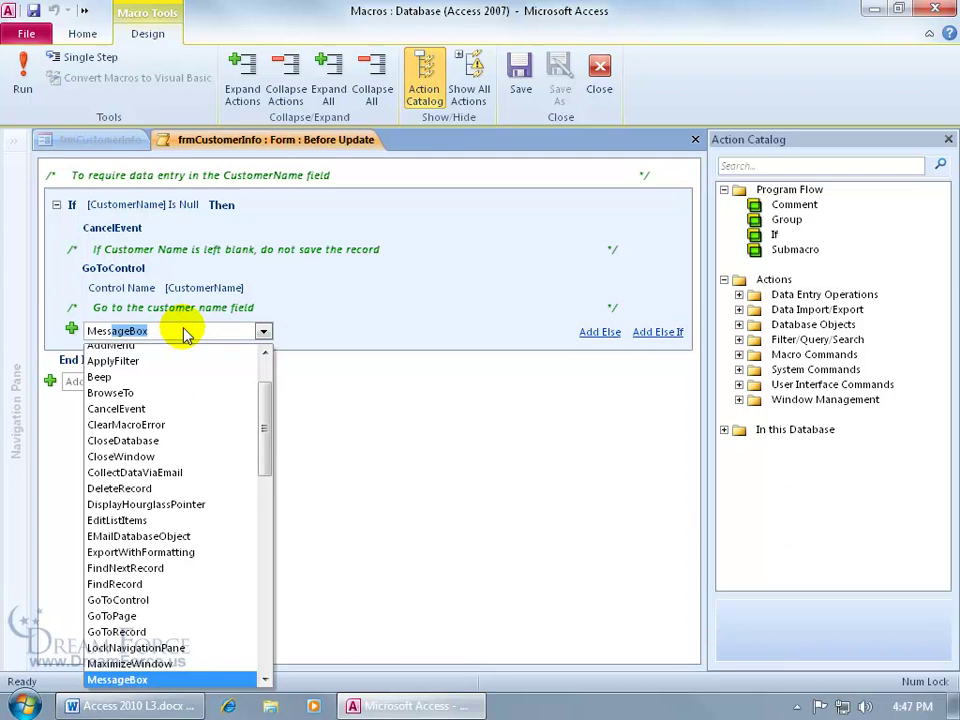
pyautogui.press('Return')
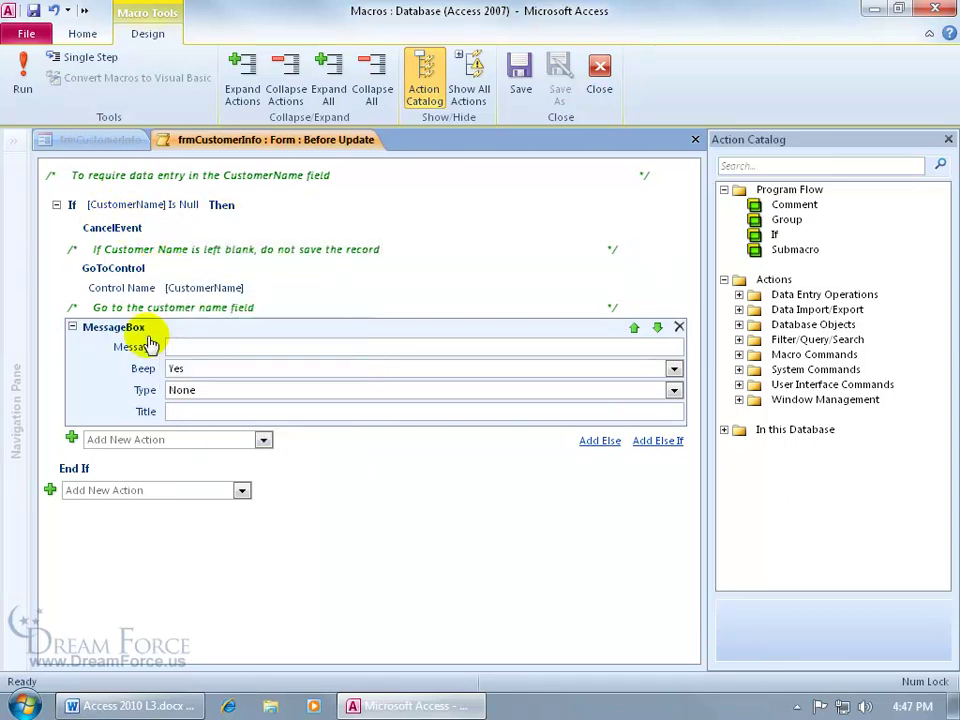
# Step: Set MessageBox to 'You must enter a value in the Customer Name field', Beep Yes, Information, titled 'Validate Data'
pyautogui.write('You must enter a value in the Customer Name field')
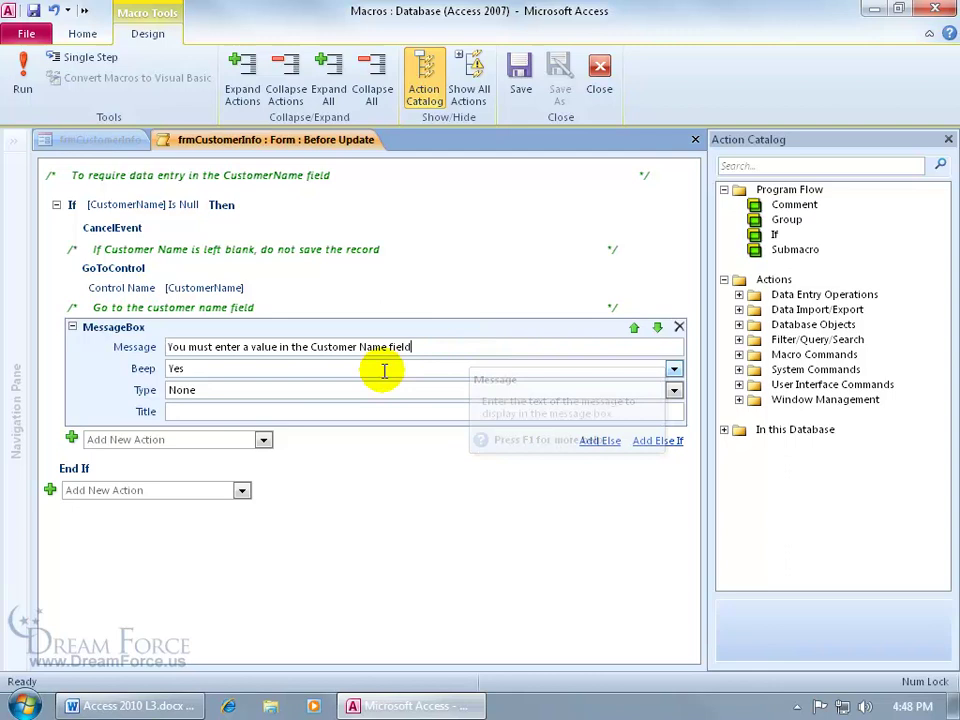
pyautogui.click(673, 370)
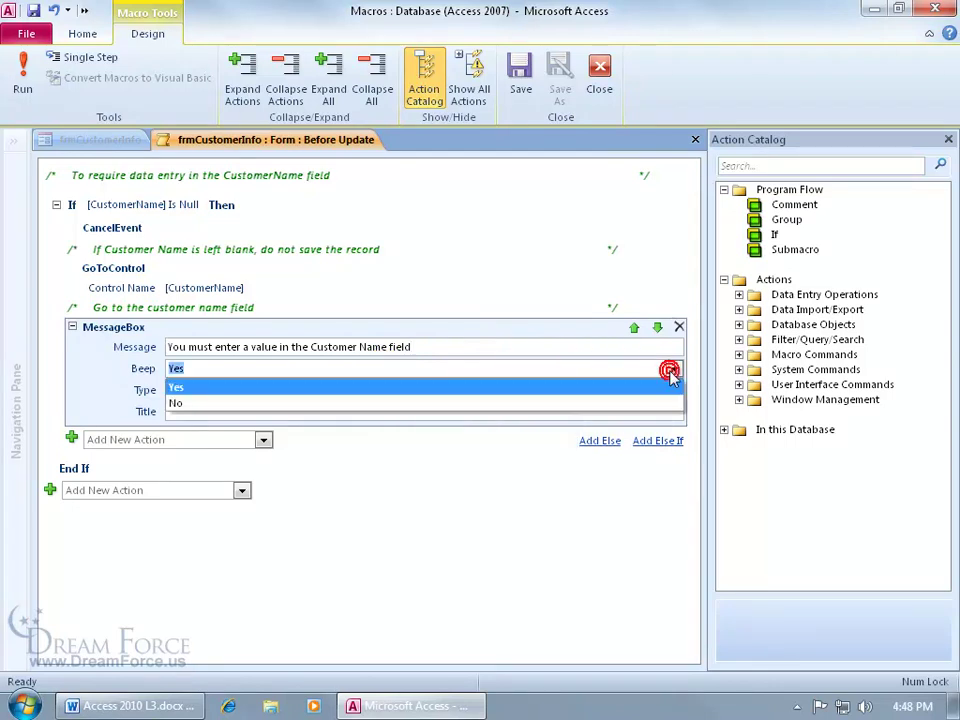
pyautogui.click(278, 390)
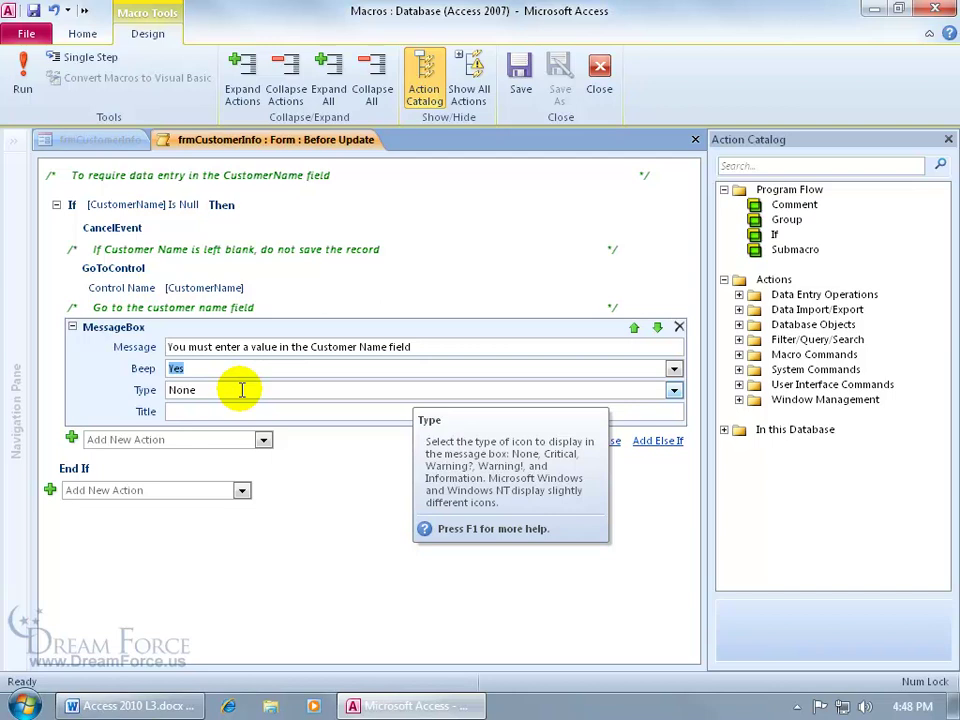
pyautogui.click(673, 391)
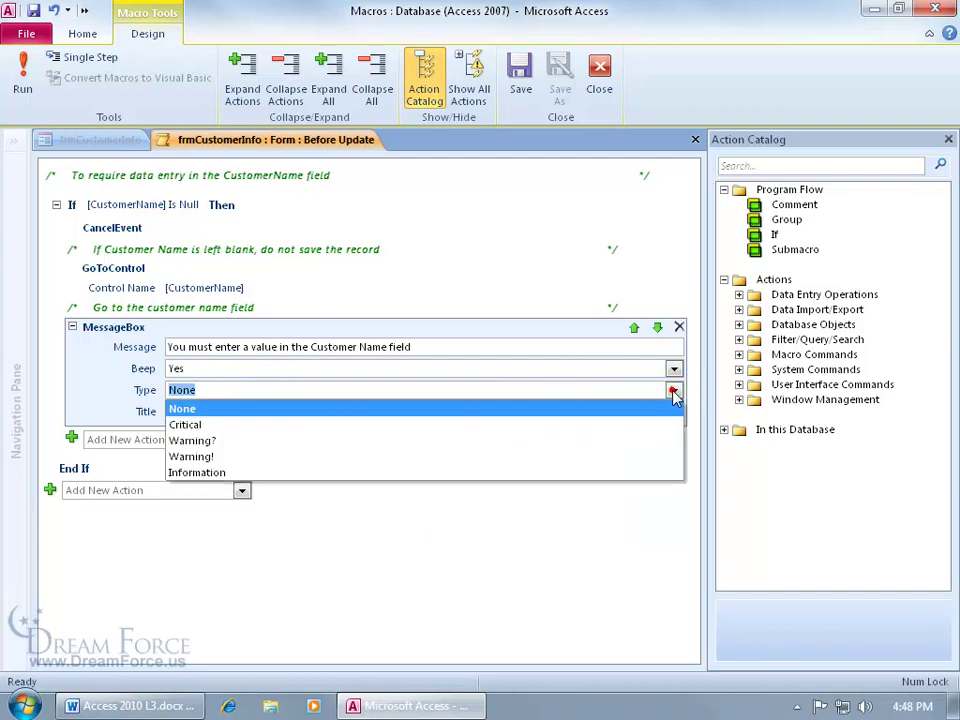
pyautogui.click(528, 473)
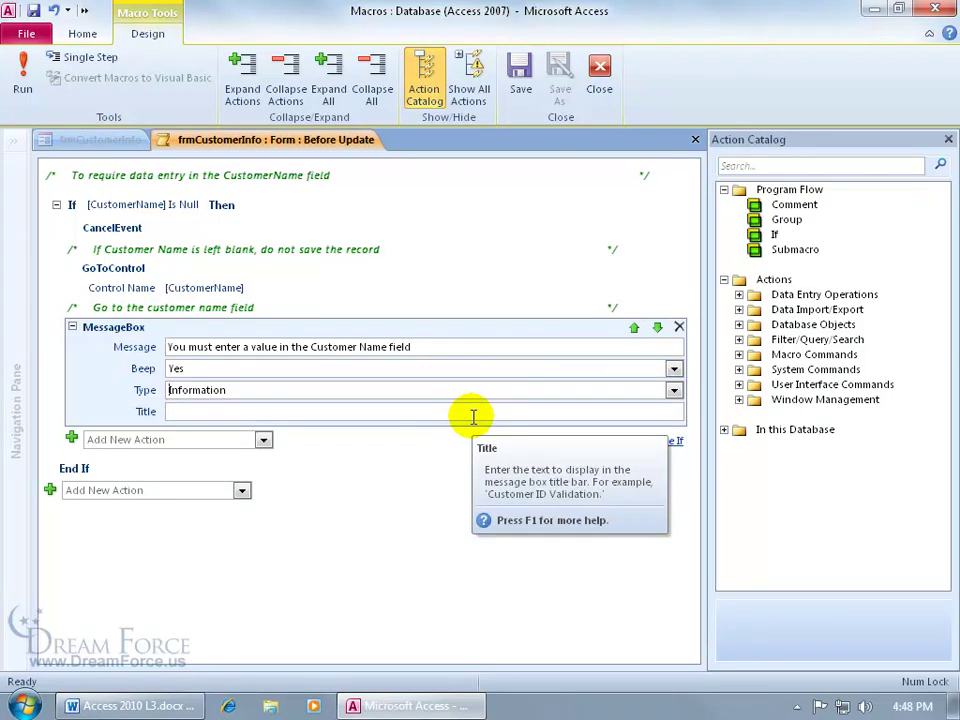
pyautogui.click(239, 410)
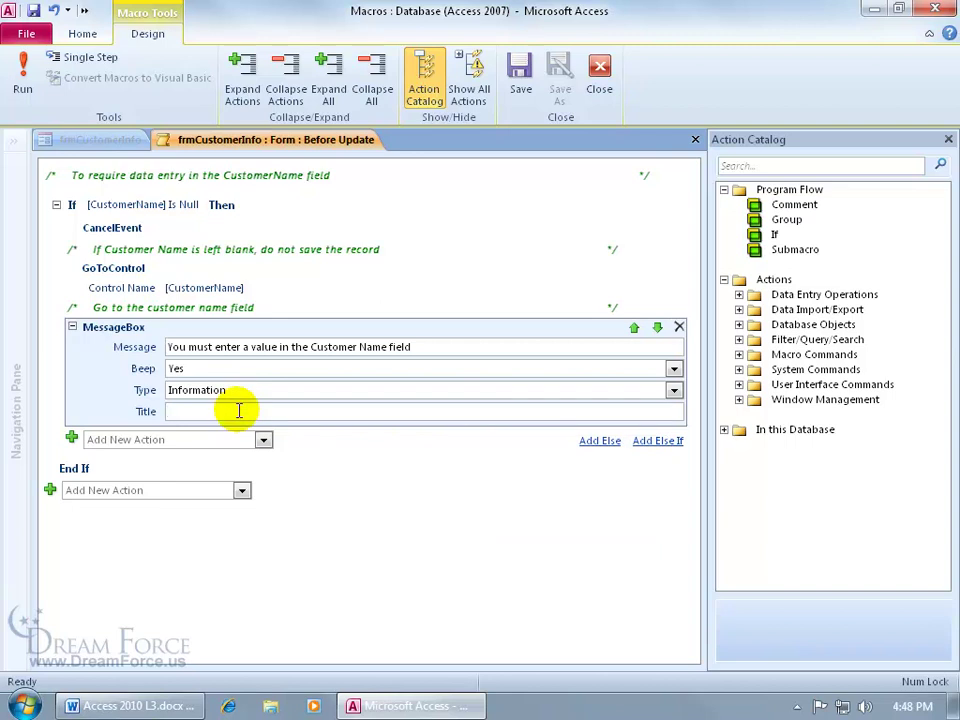
pyautogui.write('Validate Data')
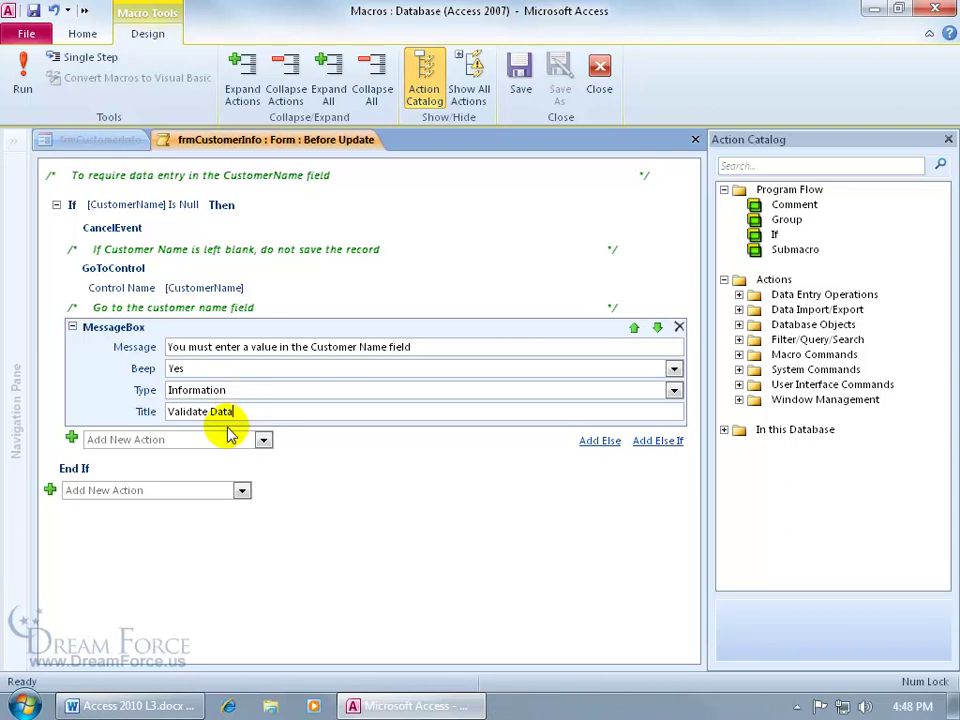
# Step: Add the comment 'Display a message box to inform the user why the record is not saved'
pyautogui.click(263, 439)
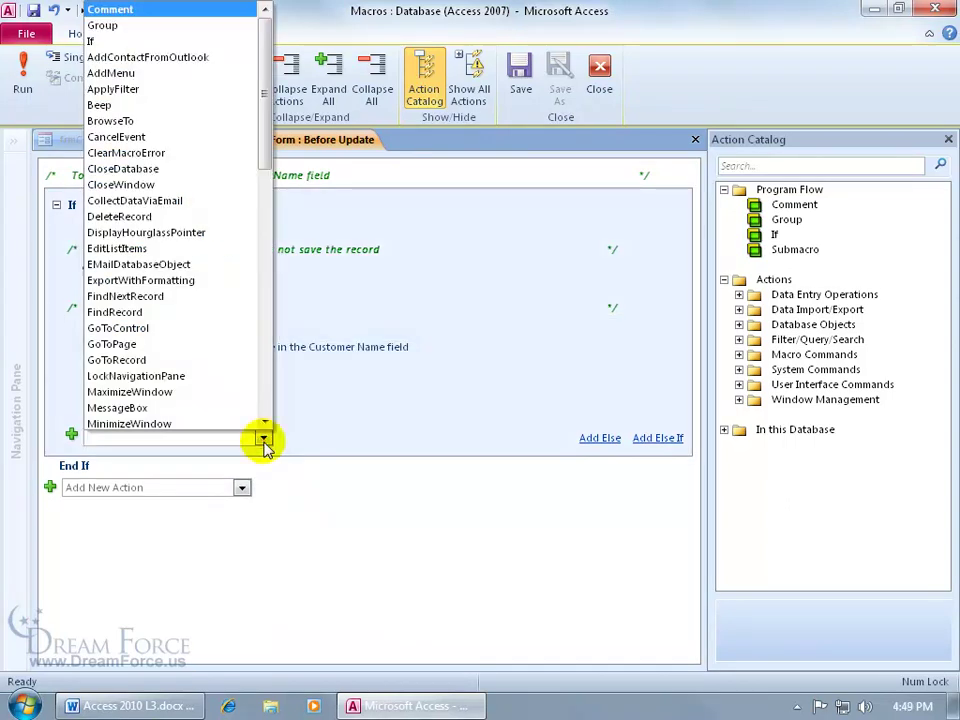
pyautogui.write('comment')
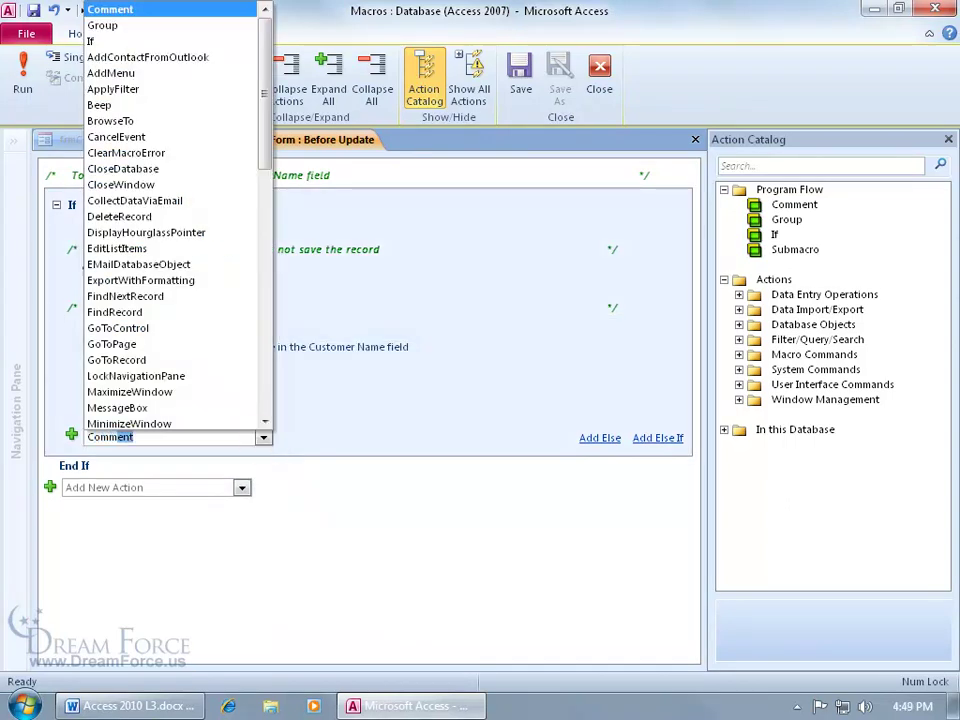
pyautogui.press('Return')
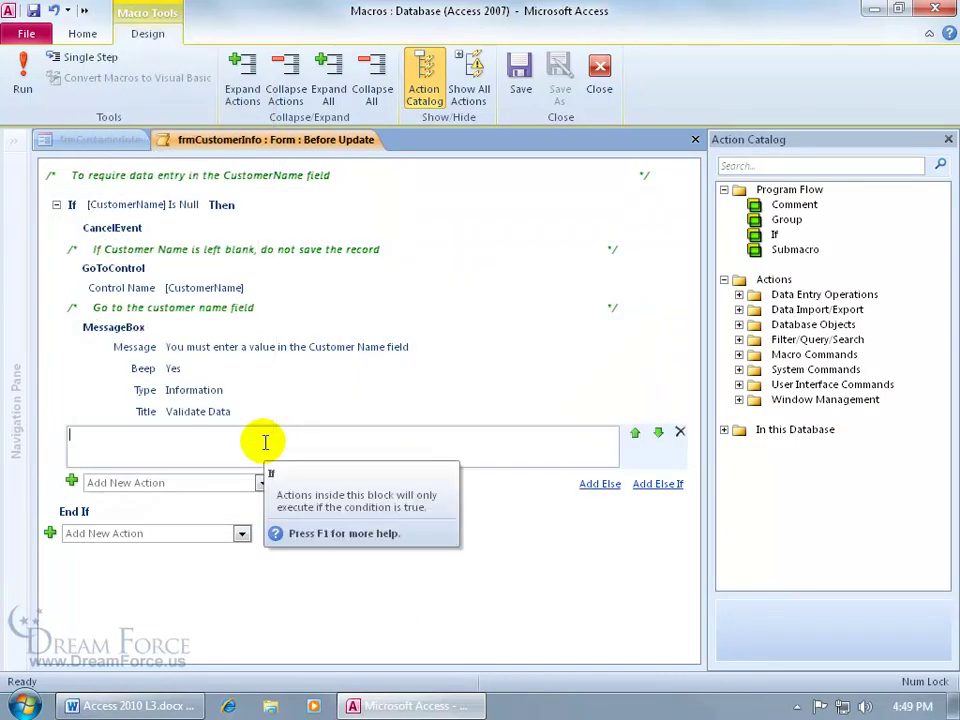
pyautogui.write('Display a message box to inform the user why the record is not saved')
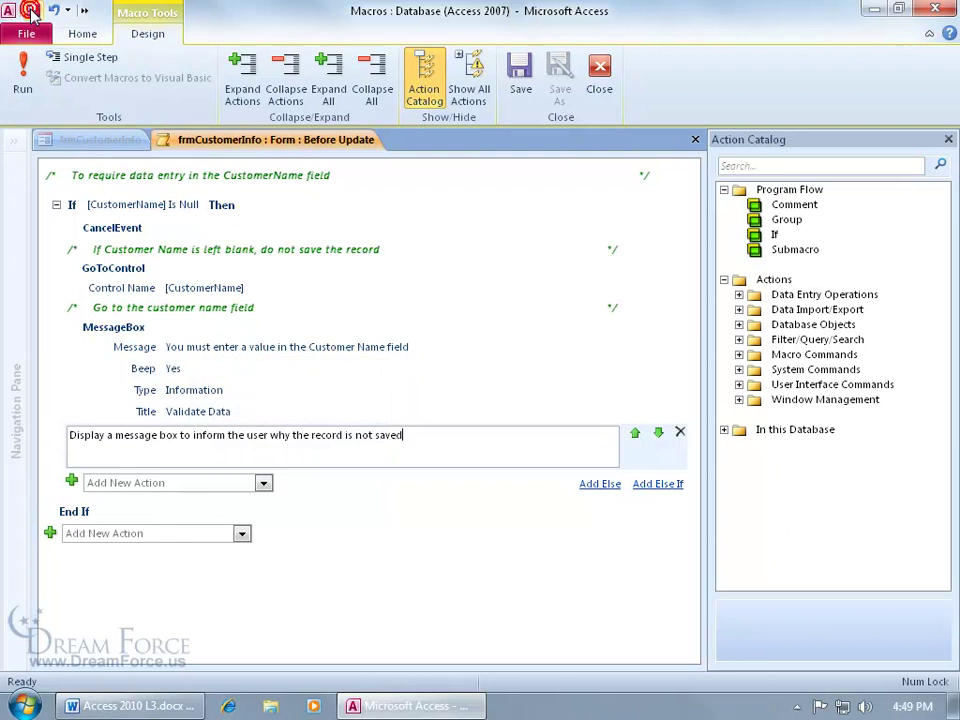
# Step: Save and close the macro and switch the customer form to Form view
pyautogui.click(695, 140)
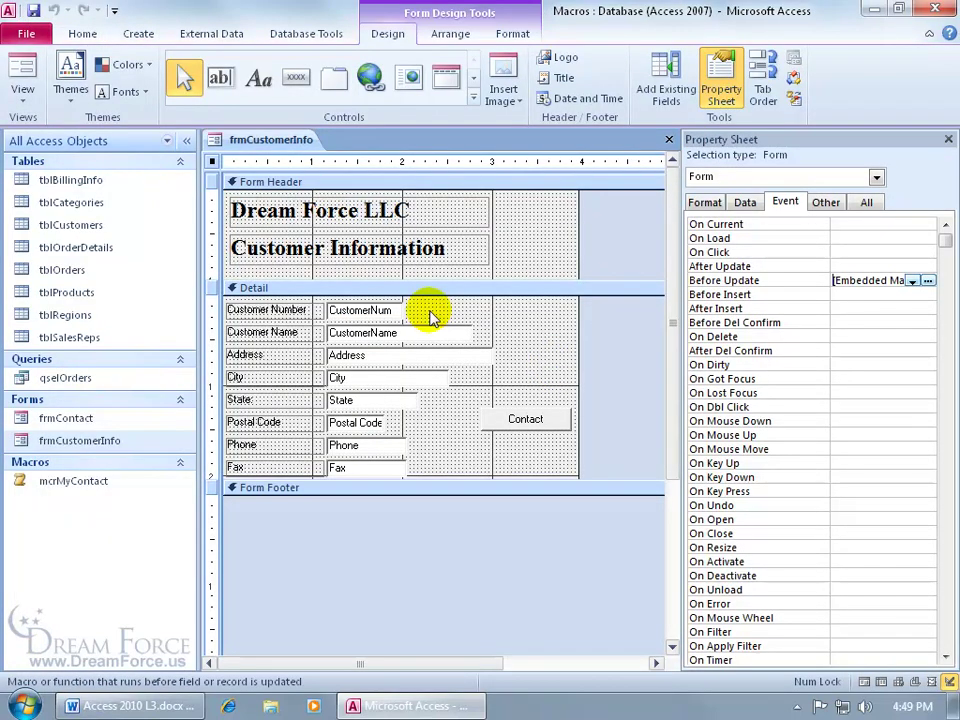
pyautogui.rightClick(270, 139)
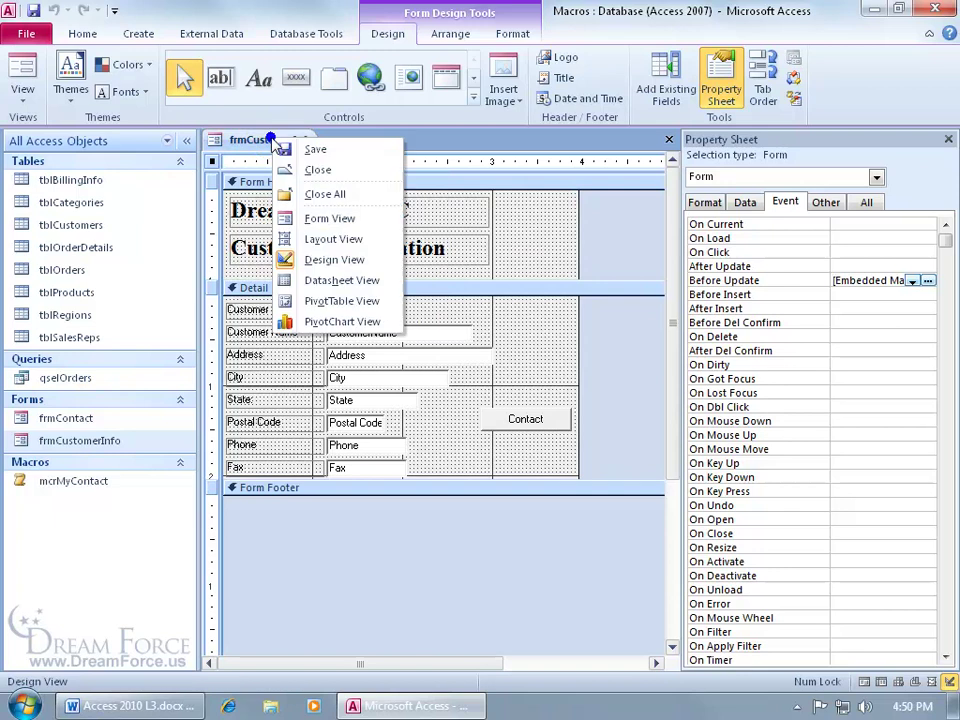
pyautogui.click(283, 217)
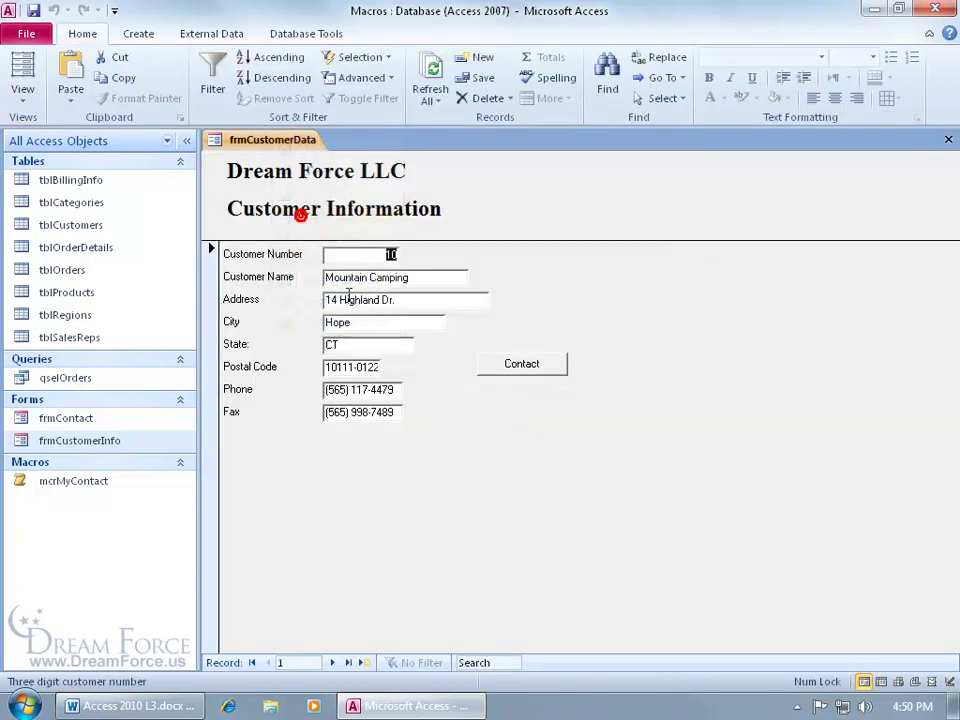
# Step: Enter a new record with Customer Number 5154 and a blank Customer Name to trigger the warning
pyautogui.click(365, 663)
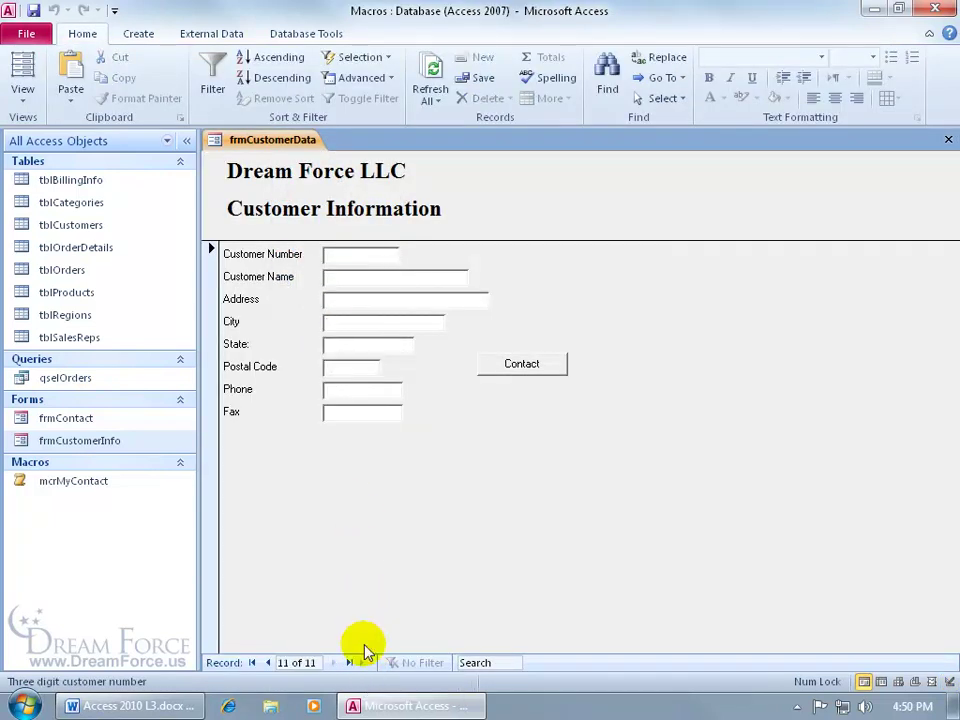
pyautogui.write('5154')
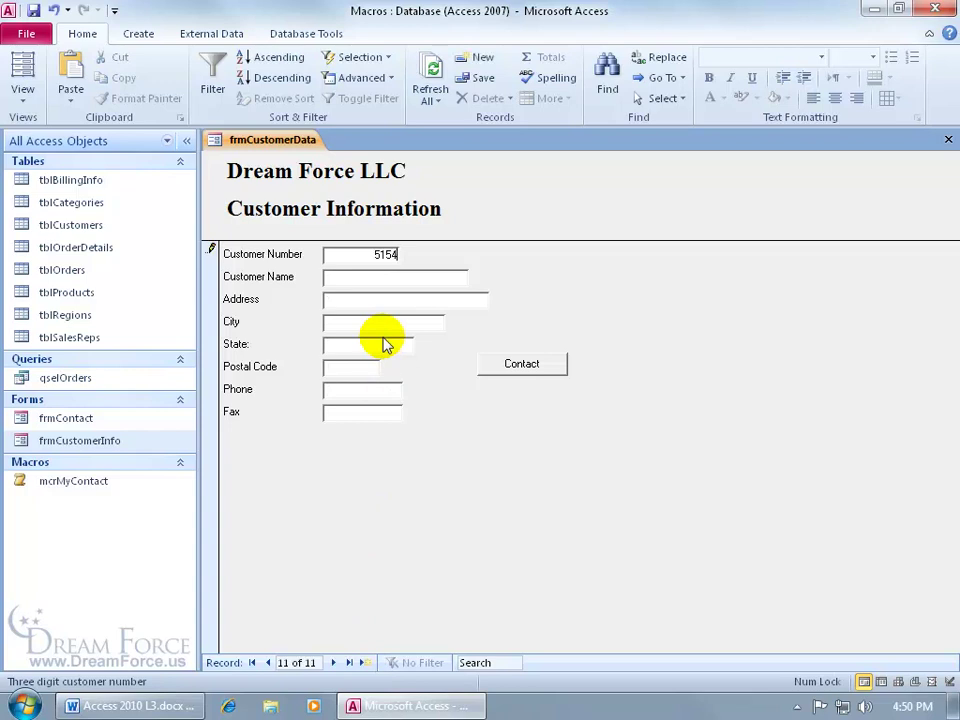
pyautogui.press('Tab')
pyautogui.press('Tab')
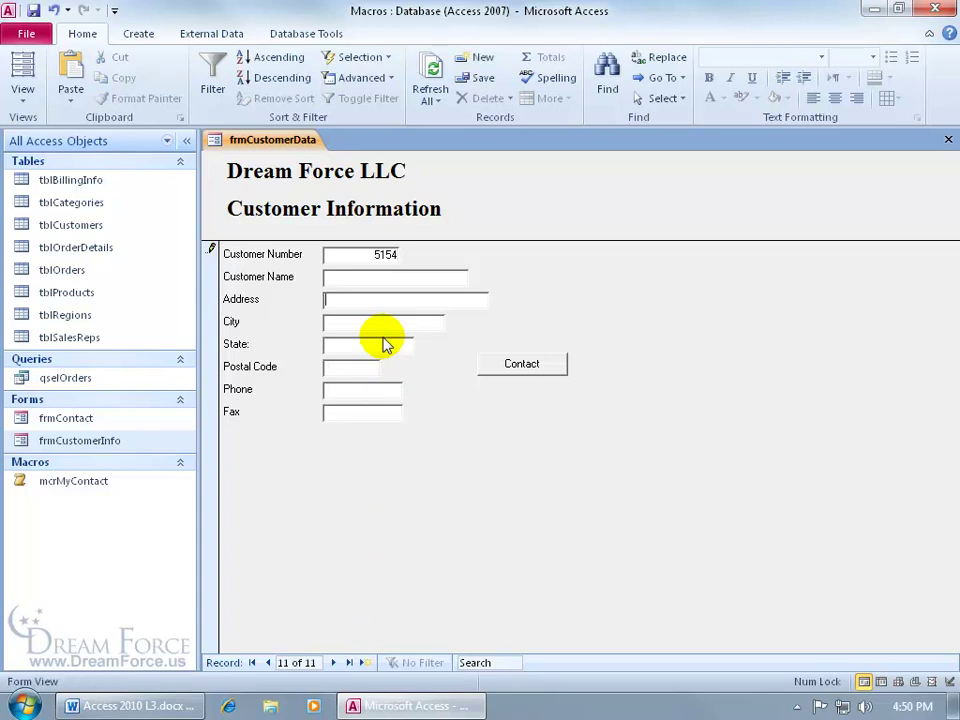
pyautogui.write('1345')
pyautogui.press('Tab')
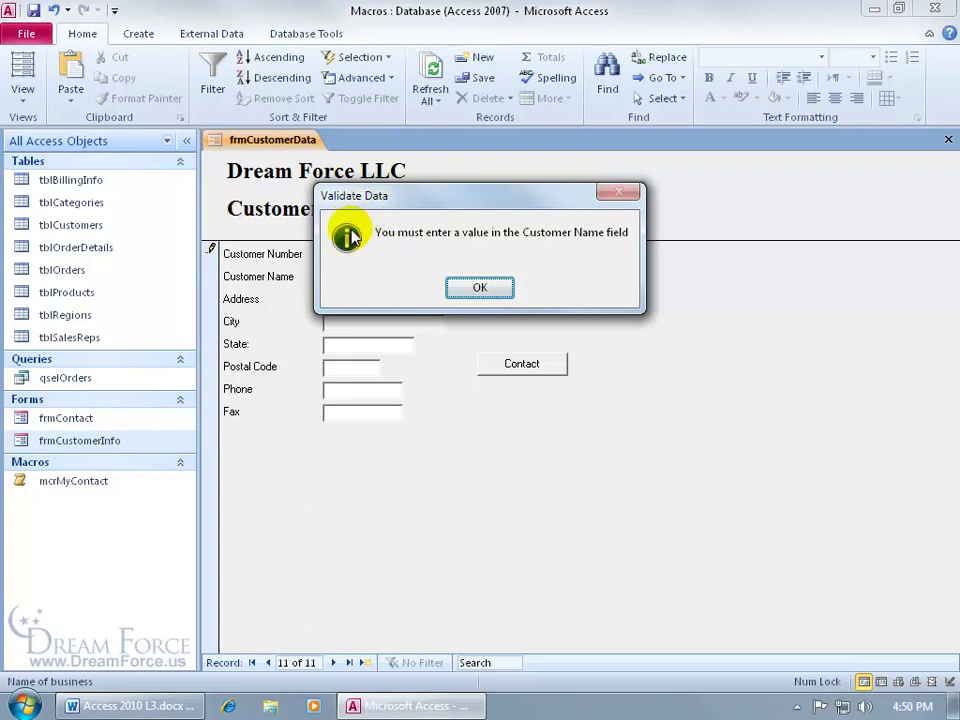
# Step: Dismiss the Validate Data warning and discard the unsaved test record with Esc
pyautogui.click(478, 289)
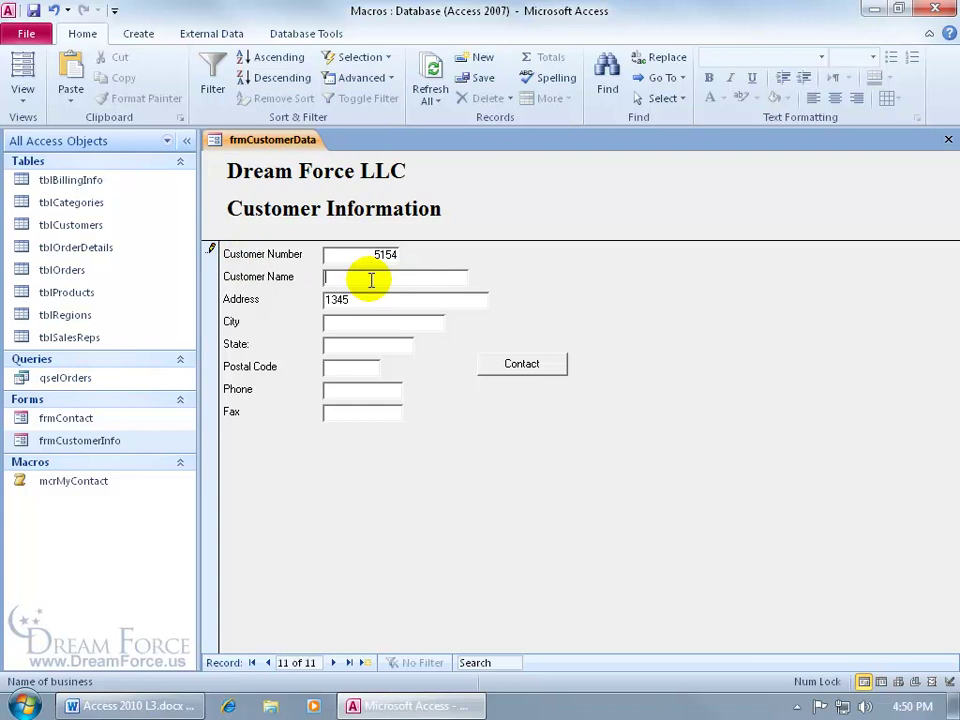
pyautogui.press('Escape')
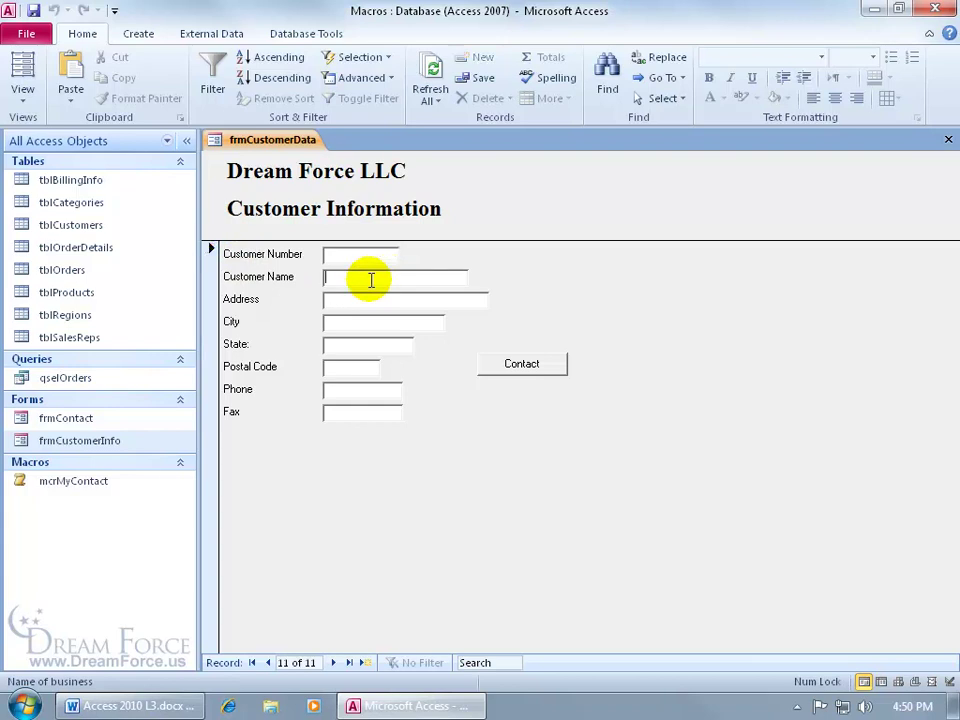